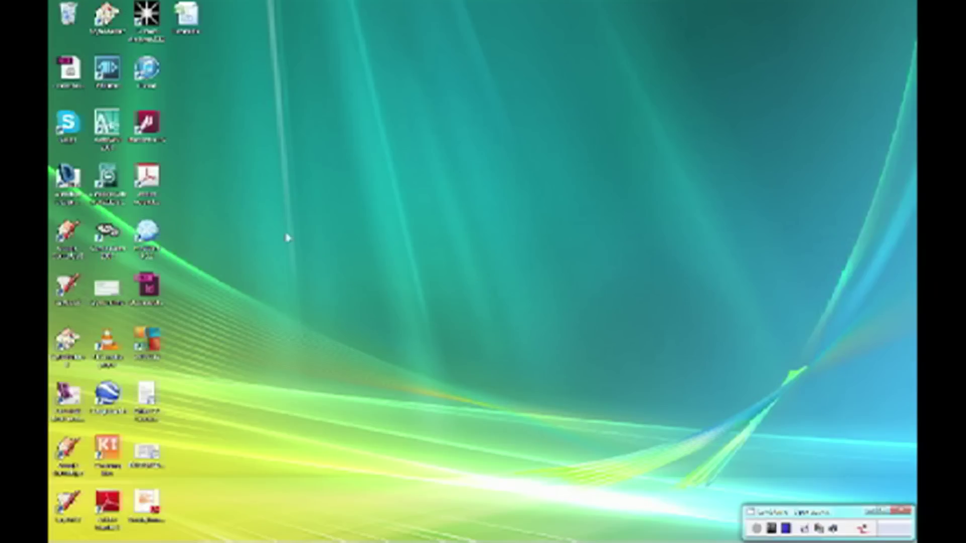
# Step: Launch Adobe InDesign CC from the Start menu and close the 'has stopped working' crash notice
pyautogui.click(63, 534)
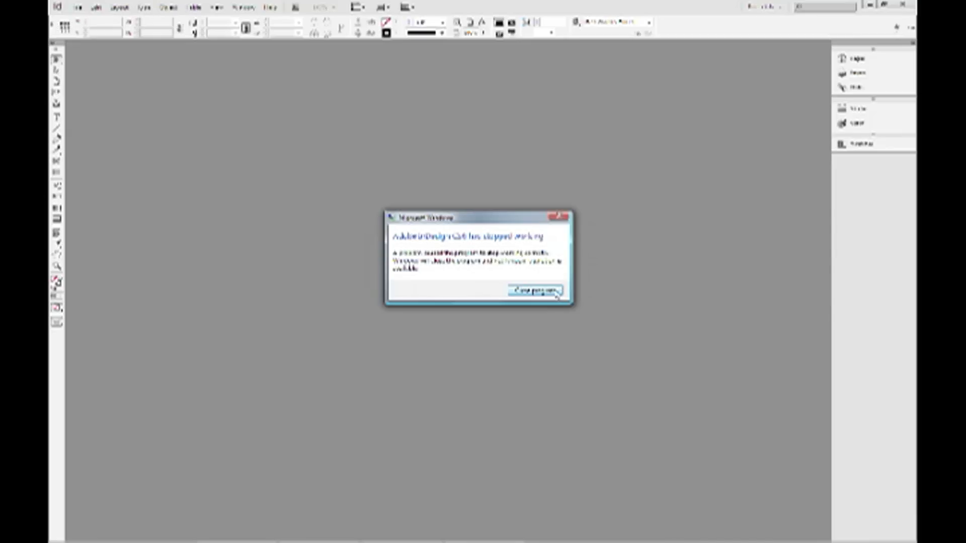
pyautogui.click(535, 291)
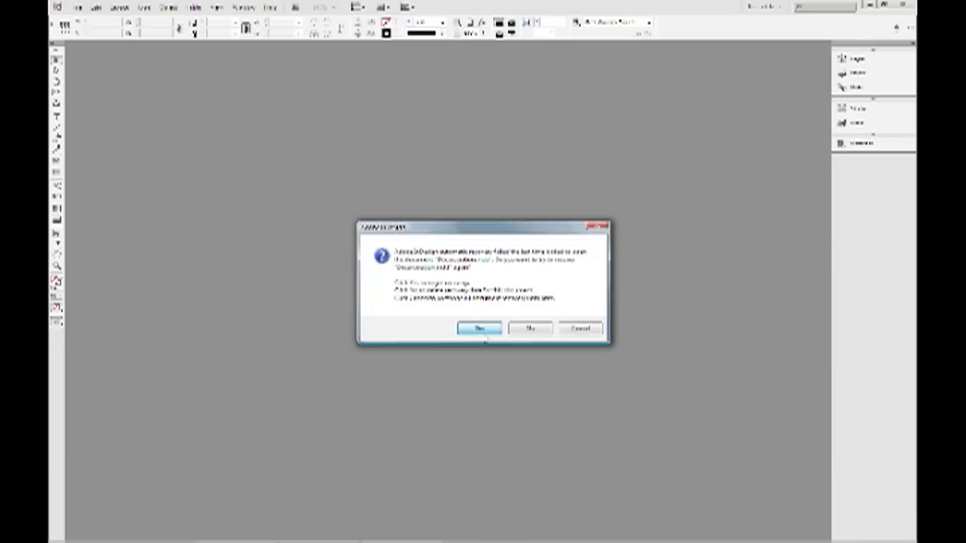
# Step: Accept the prompt to recover the unsaved document, then close the new crash notice
pyautogui.click(483, 334)
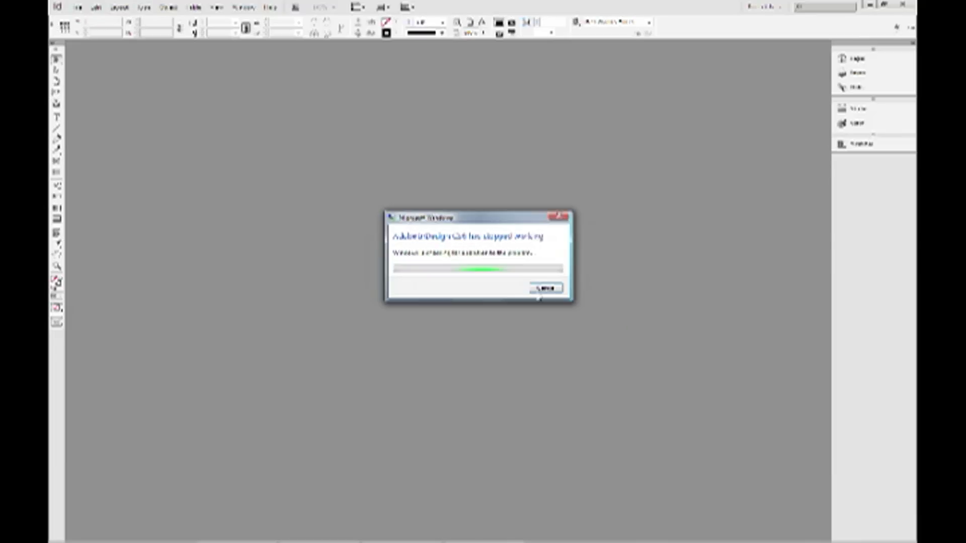
pyautogui.click(544, 292)
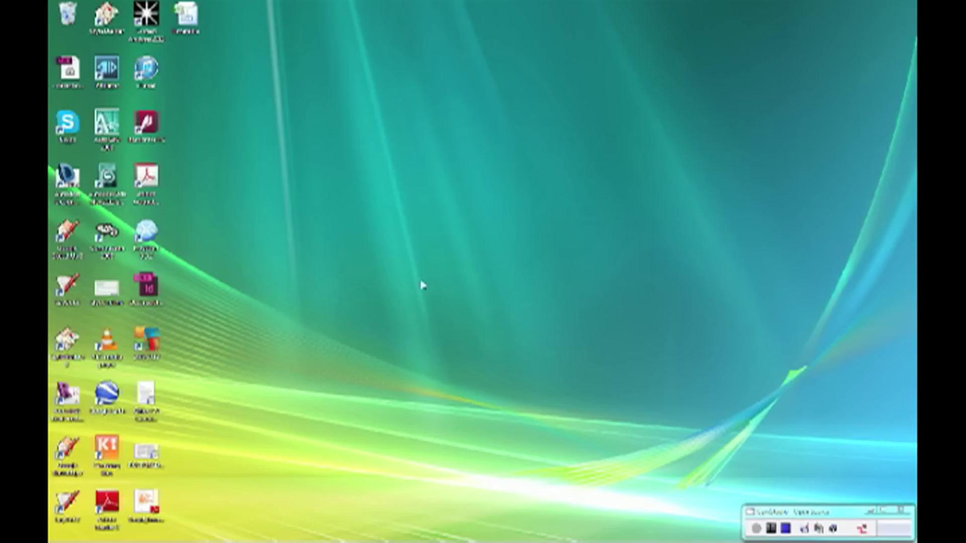
# Step: Relaunch Adobe InDesign CC from the taskbar and wait for its Welcome Screen
pyautogui.moveTo(78, 537)
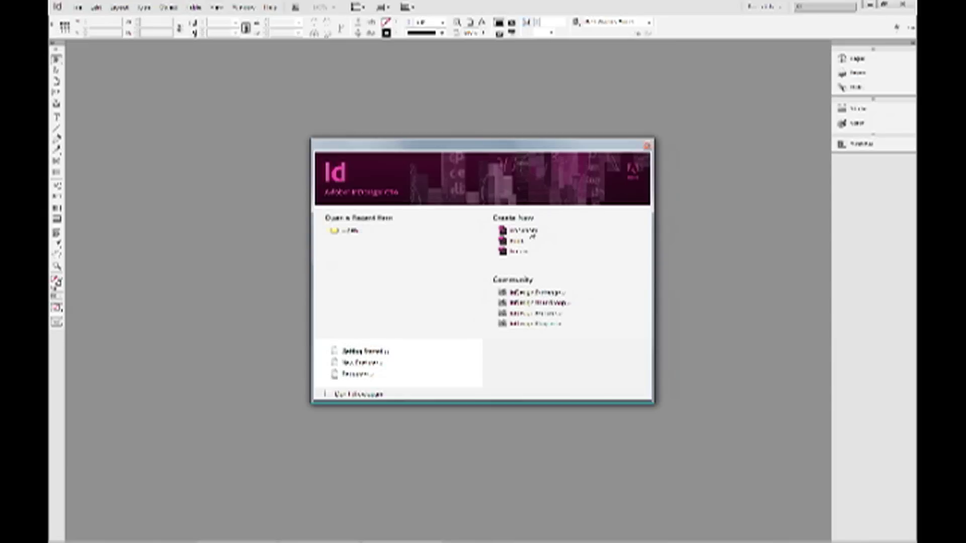
# Step: Create a new 12-page document with a different page size in landscape orientation
pyautogui.click(531, 235)
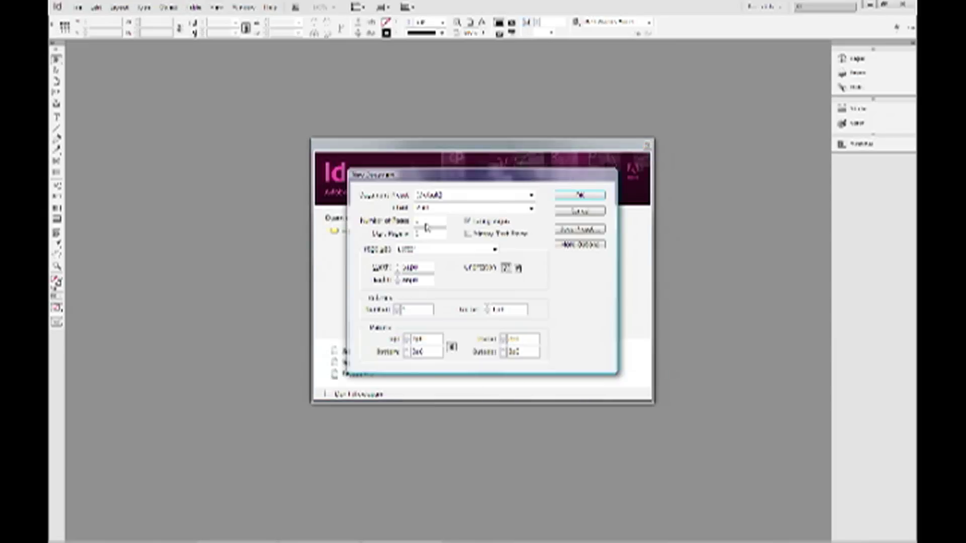
pyautogui.write('128')
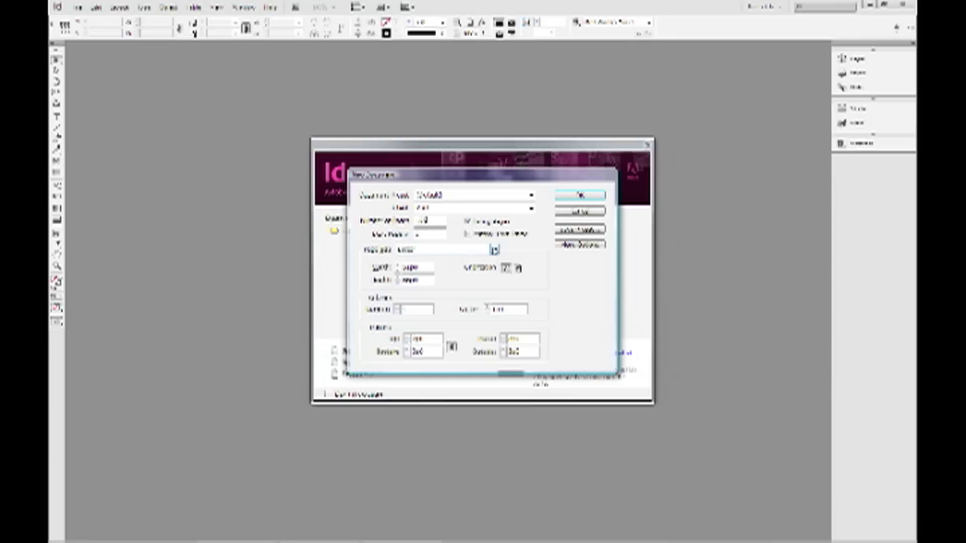
pyautogui.click(495, 250)
pyautogui.click(443, 274)
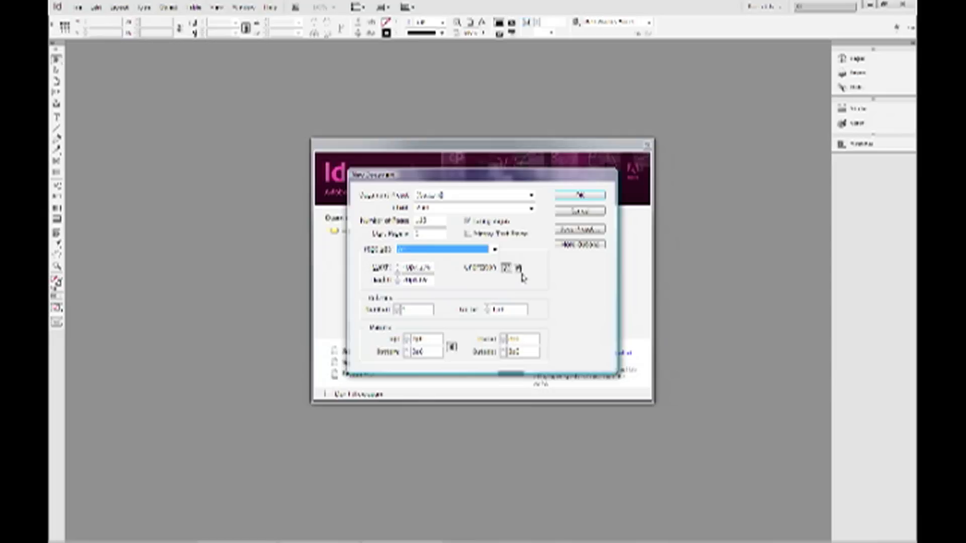
pyautogui.click(518, 270)
pyautogui.click(581, 195)
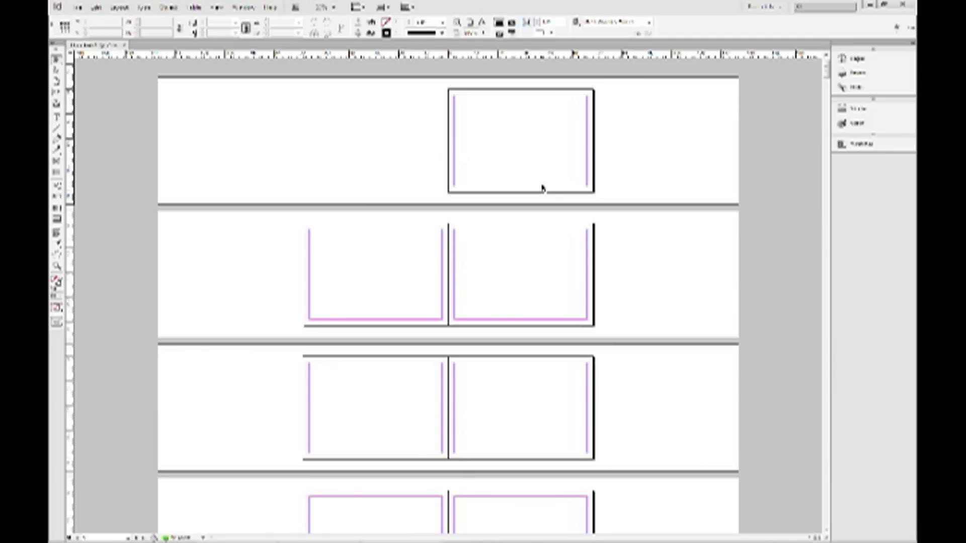
# Step: Place the damaged InDesign file into the new document with Ctrl+D; the import fails
pyautogui.hotkey('ctrl', 'd')
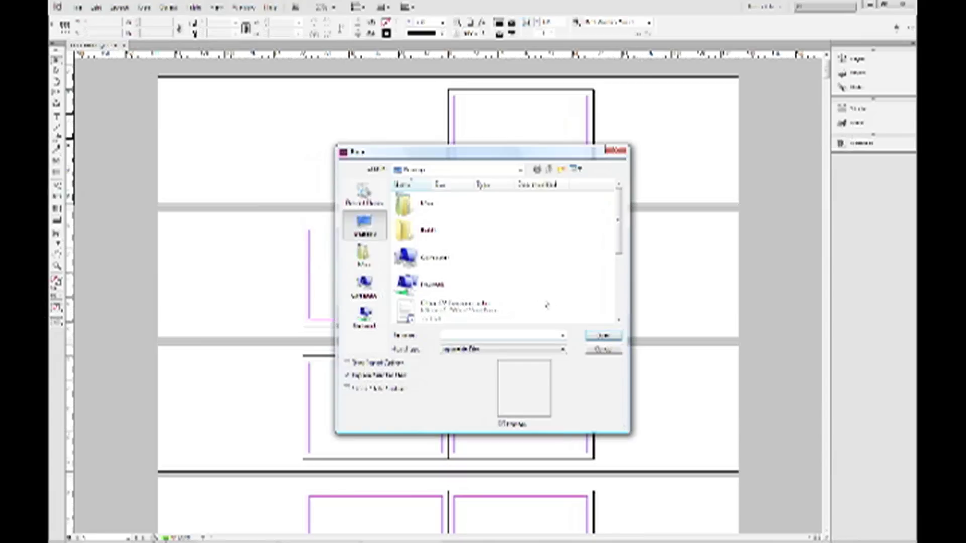
pyautogui.scroll(-5, 547, 306)
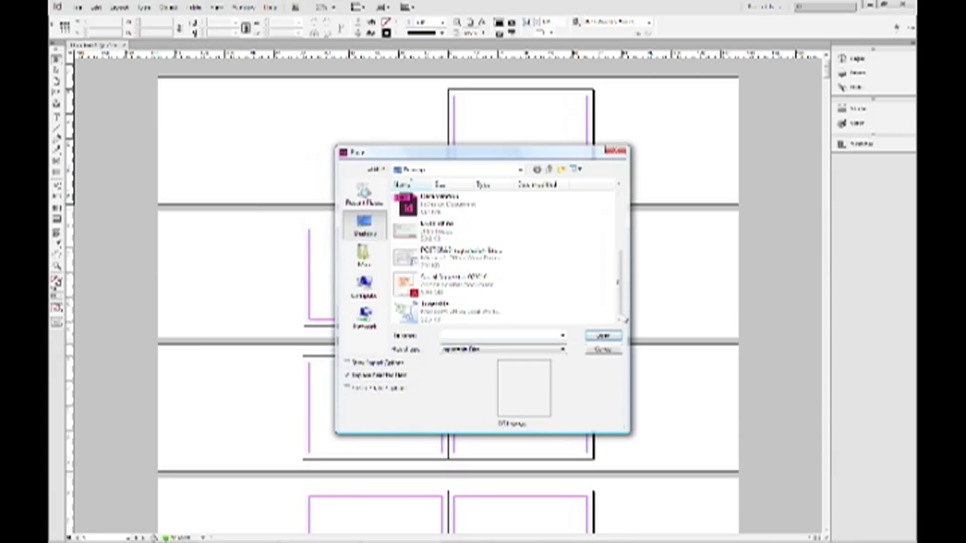
pyautogui.click(442, 204)
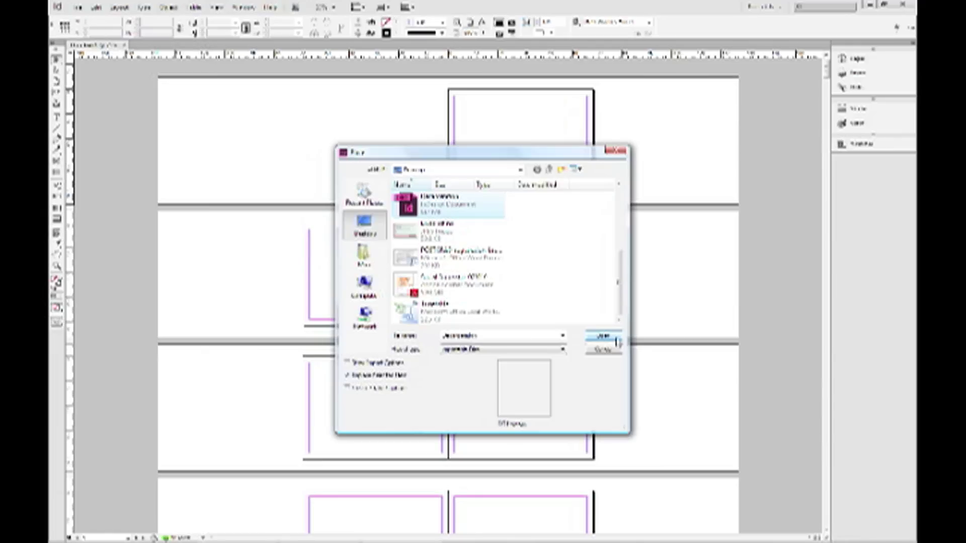
pyautogui.click(616, 340)
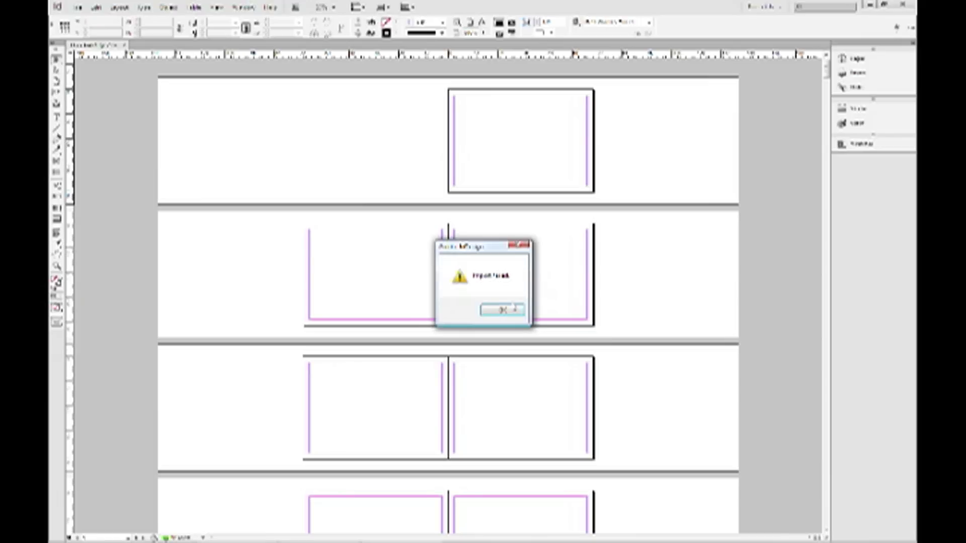
# Step: Dismiss the import failure warning, then restore the InDesign window and move it to uncover desktop icons
pyautogui.click(503, 309)
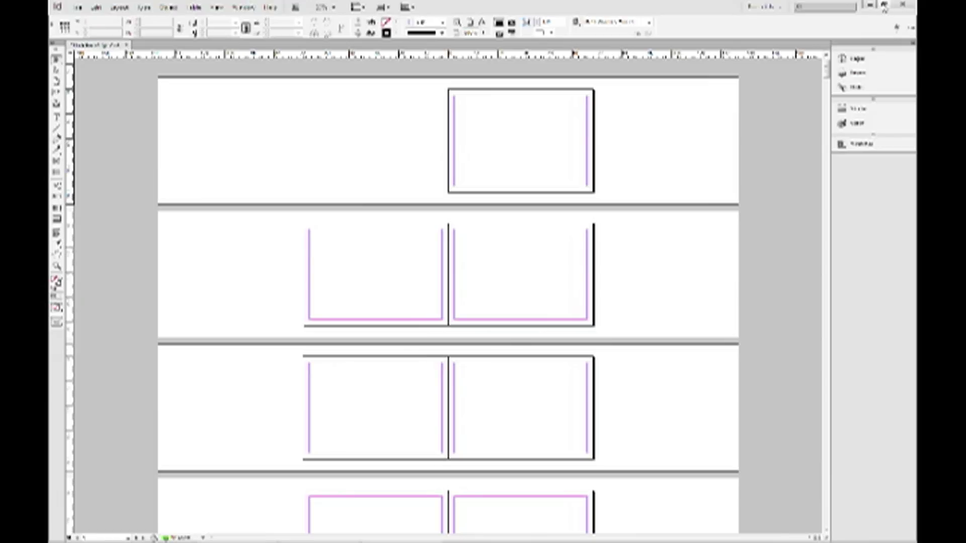
pyautogui.click(884, 5)
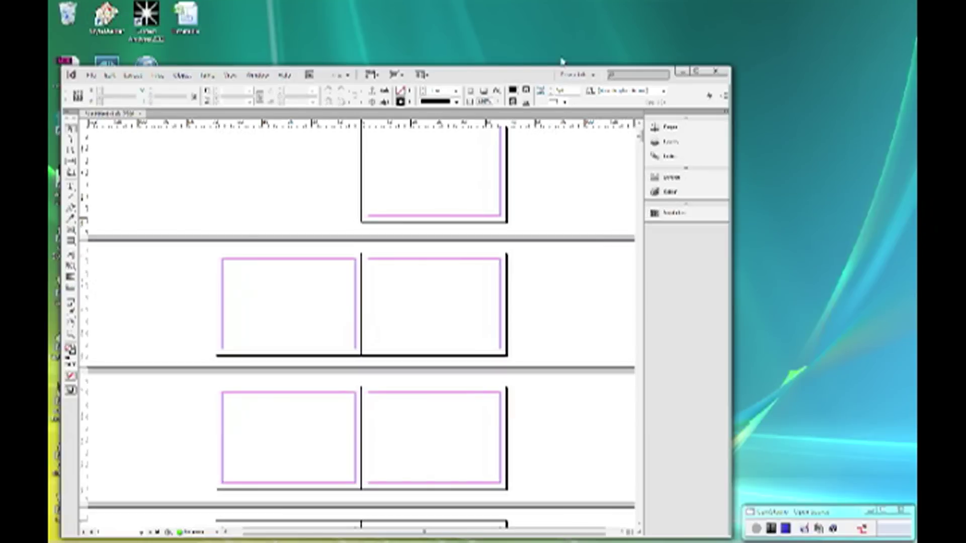
pyautogui.moveTo(508, 76); pyautogui.dragTo(693, 18)
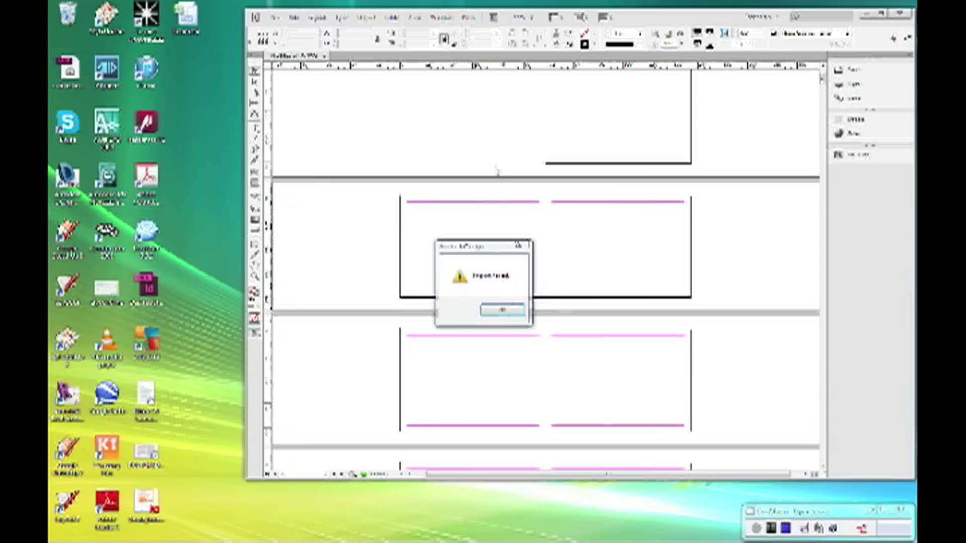
# Step: Dismiss the second failure warning and close the document without saving
pyautogui.press('Return')
pyautogui.hotkey('ctrl', 'w')
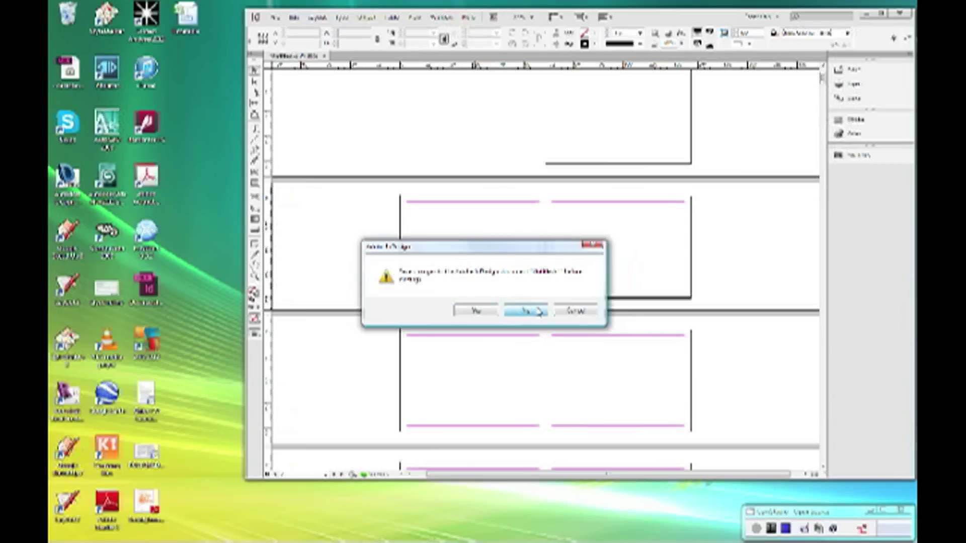
pyautogui.click(537, 311)
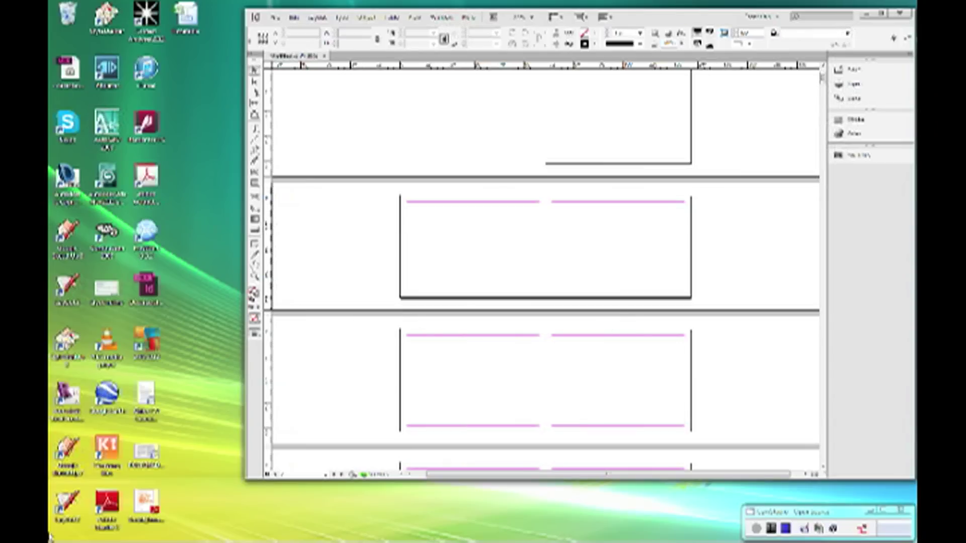
# Step: Search 'adobe' from the Start menu to open the AppData folder in Explorer
pyautogui.click(61, 534)
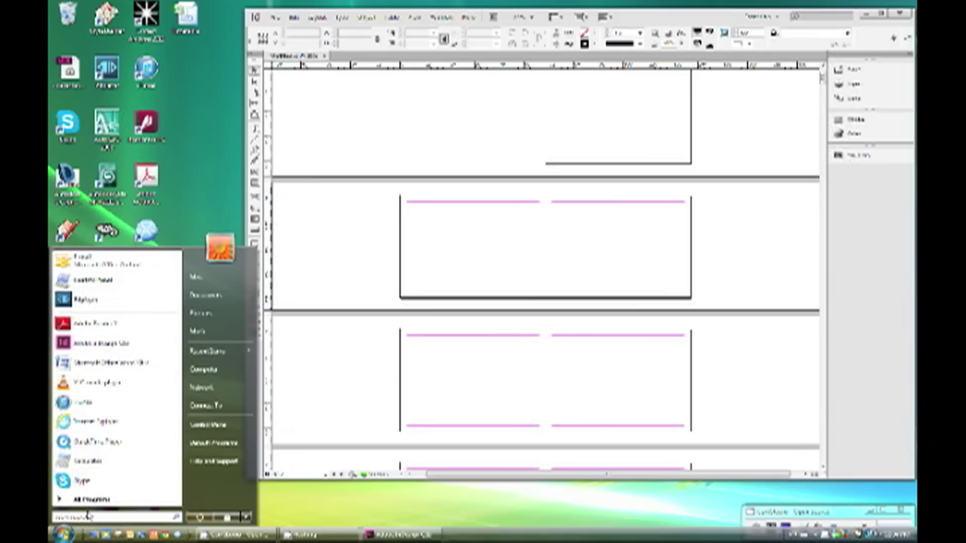
pyautogui.write('adobe')
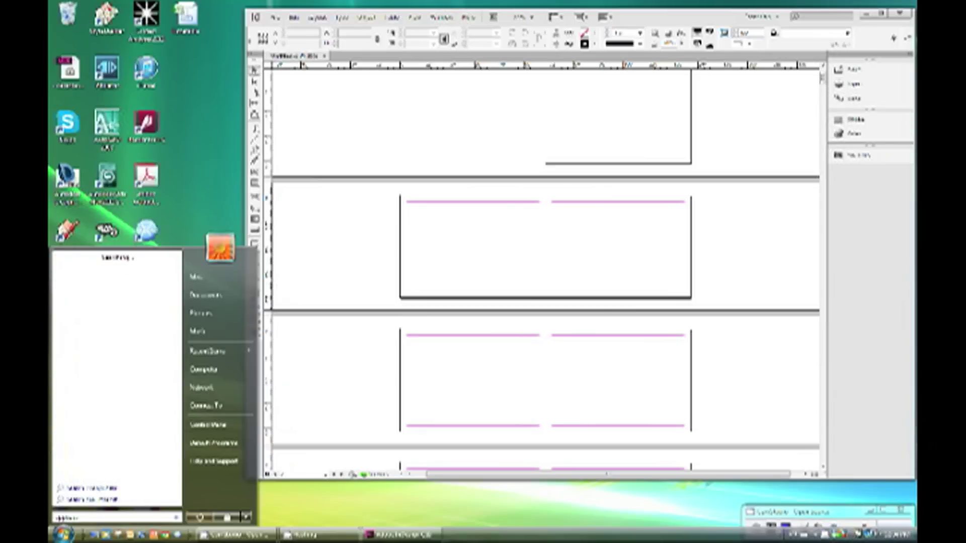
pyautogui.press('Return')
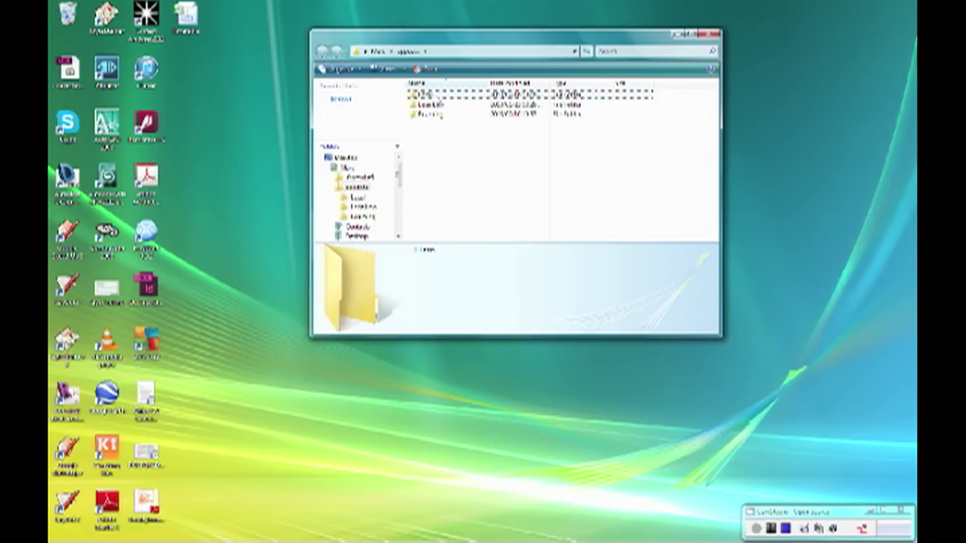
# Step: Navigate through Local > Adobe > InDesign into InDesign's Caches folder
pyautogui.doubleClick(432, 104)
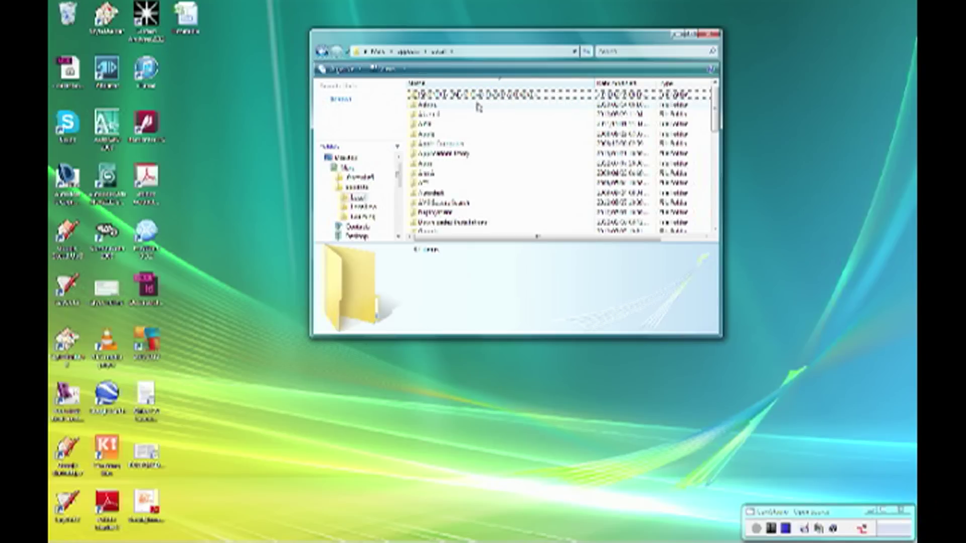
pyautogui.doubleClick(478, 107)
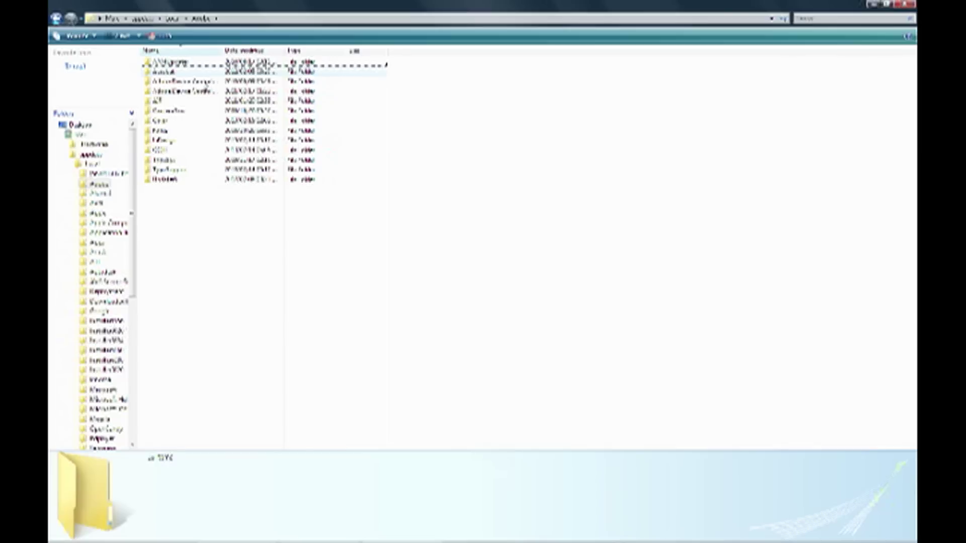
pyautogui.doubleClick(185, 132)
pyautogui.doubleClick(189, 68)
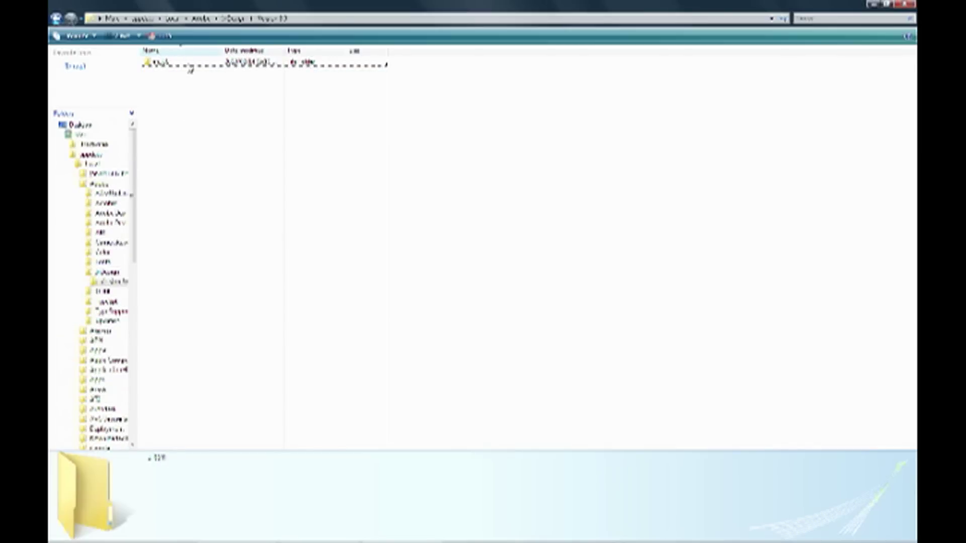
pyautogui.doubleClick(189, 68)
pyautogui.doubleClick(189, 68)
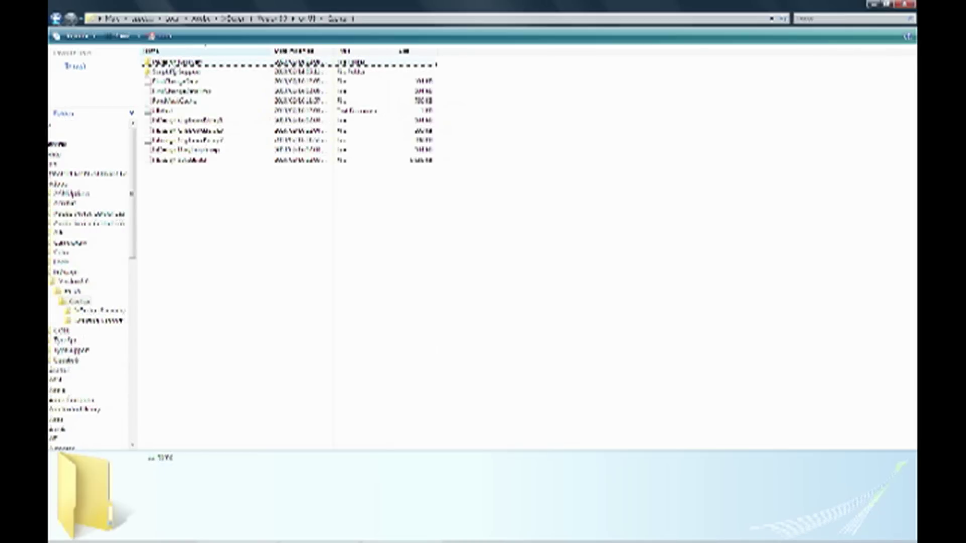
# Step: Delete all five files in the InDesign Recovery folder
pyautogui.press('Return')
pyautogui.hotkey('ctrl', 'a')
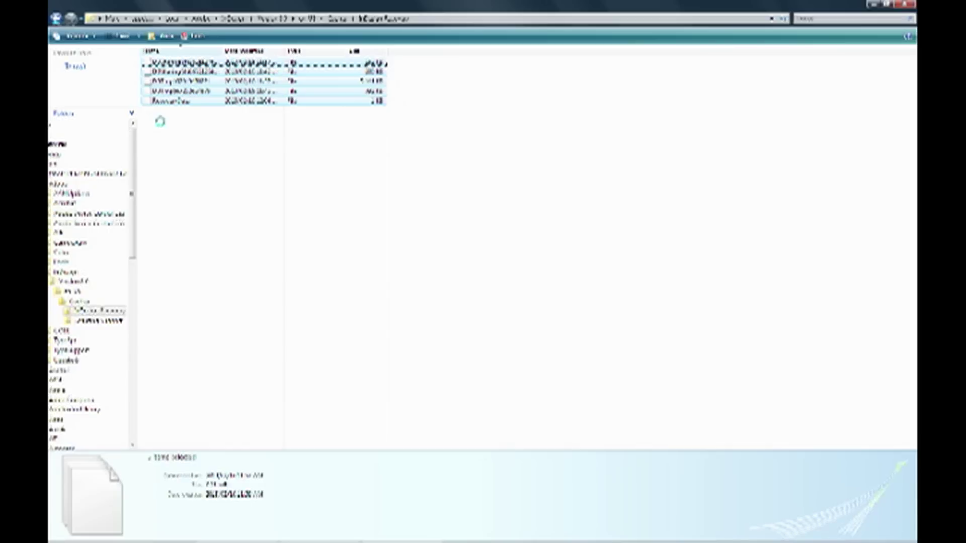
pyautogui.press('Delete')
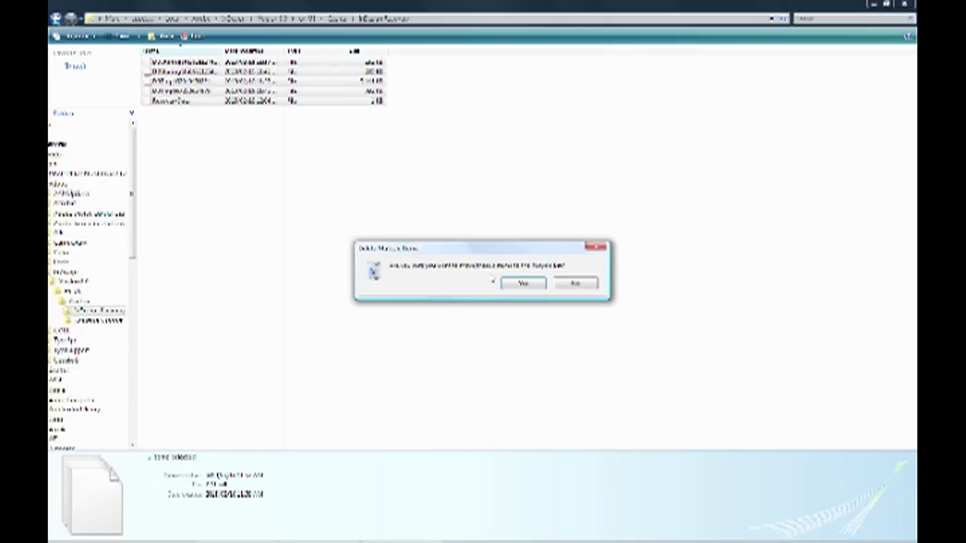
pyautogui.press('Return')
# Step: Delete the remaining files in Caches, leaving only the two subfolders
pyautogui.press('BackSpace')
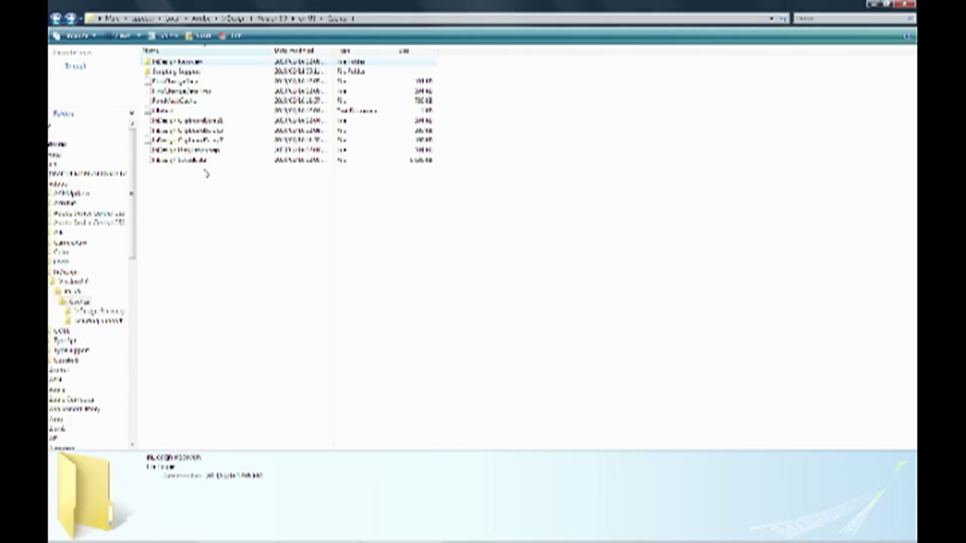
pyautogui.press('End')
pyautogui.press('Delete')
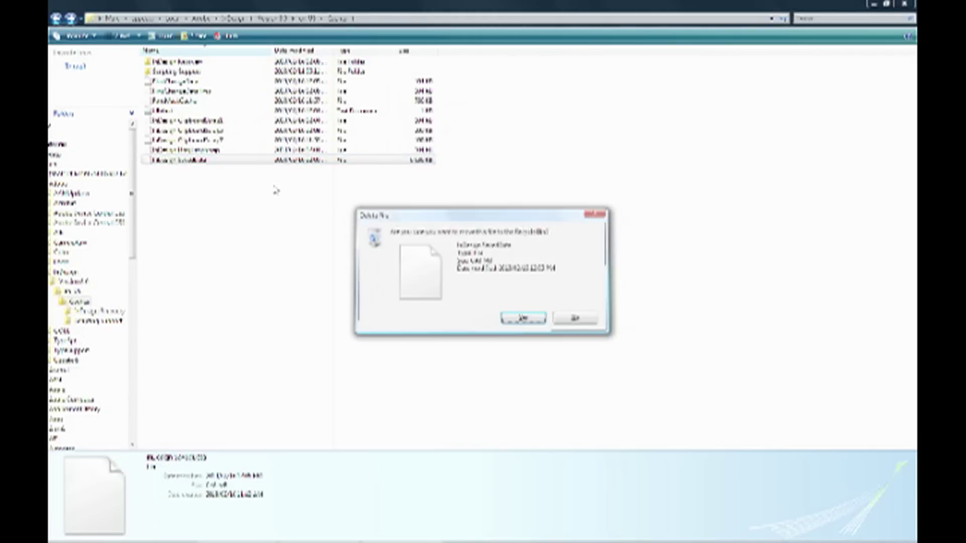
pyautogui.press('Return')
pyautogui.moveTo(207, 181); pyautogui.dragTo(182, 91)
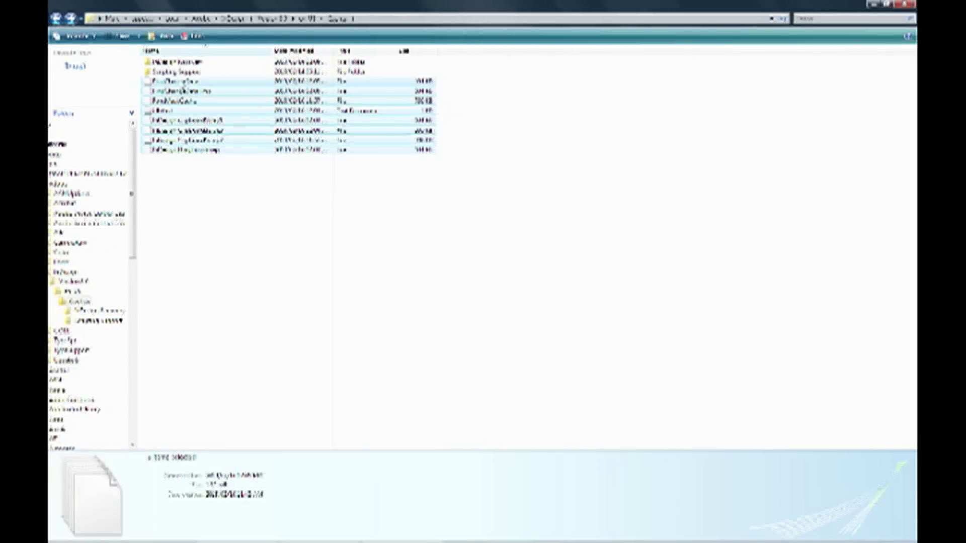
pyautogui.press('Delete')
pyautogui.press('Return')
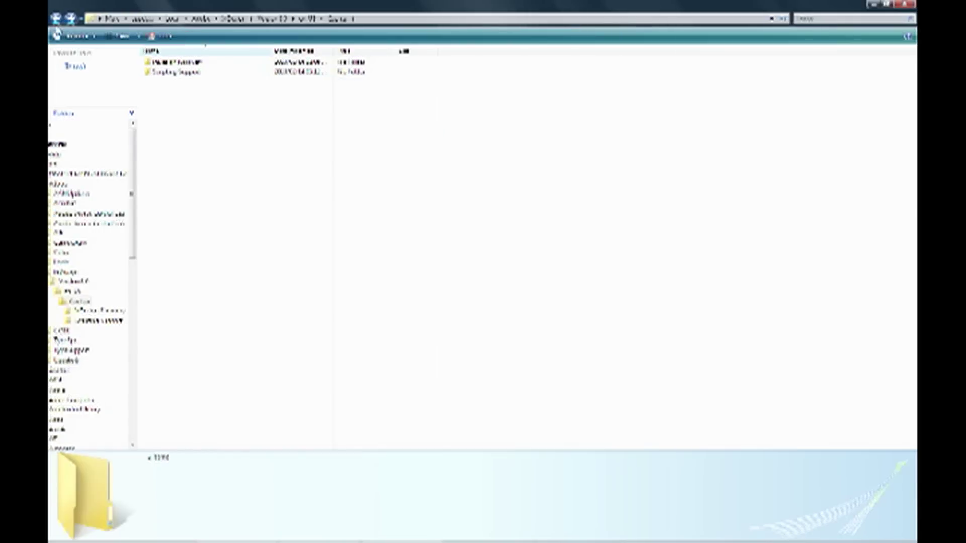
# Step: Go back to AppData and into Roaming > Adobe > InDesign > version > en_US
pyautogui.click(56, 18)
pyautogui.click(56, 19)
pyautogui.click(55, 19)
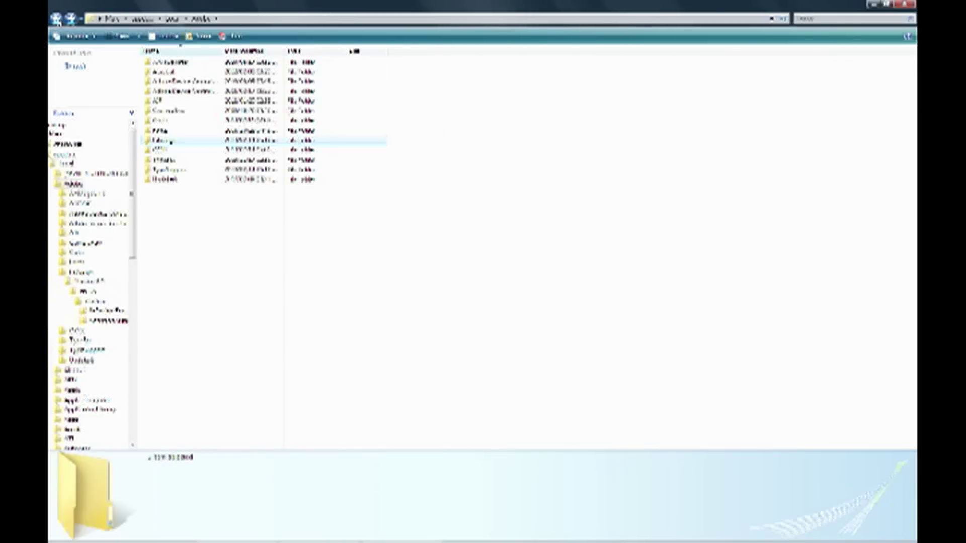
pyautogui.click(55, 18)
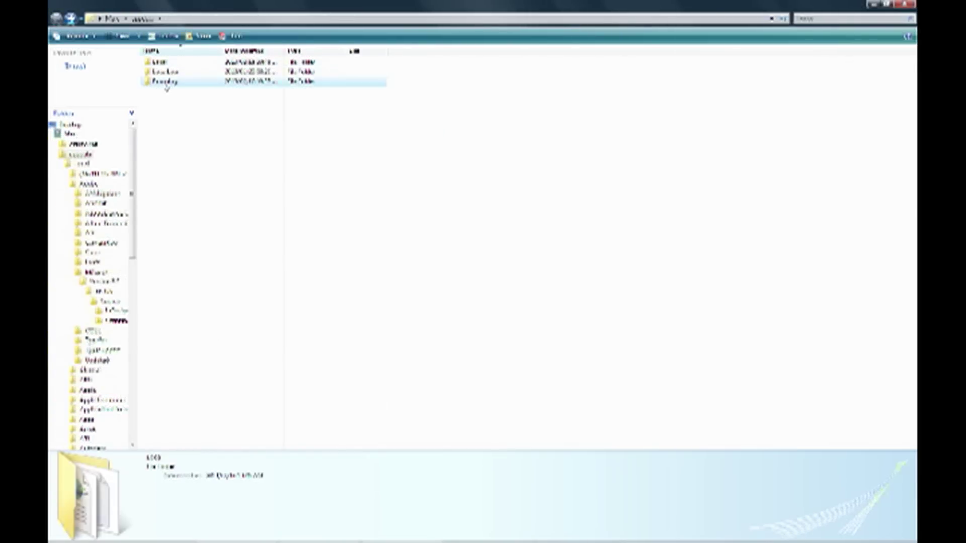
pyautogui.doubleClick(170, 81)
pyautogui.click(170, 73)
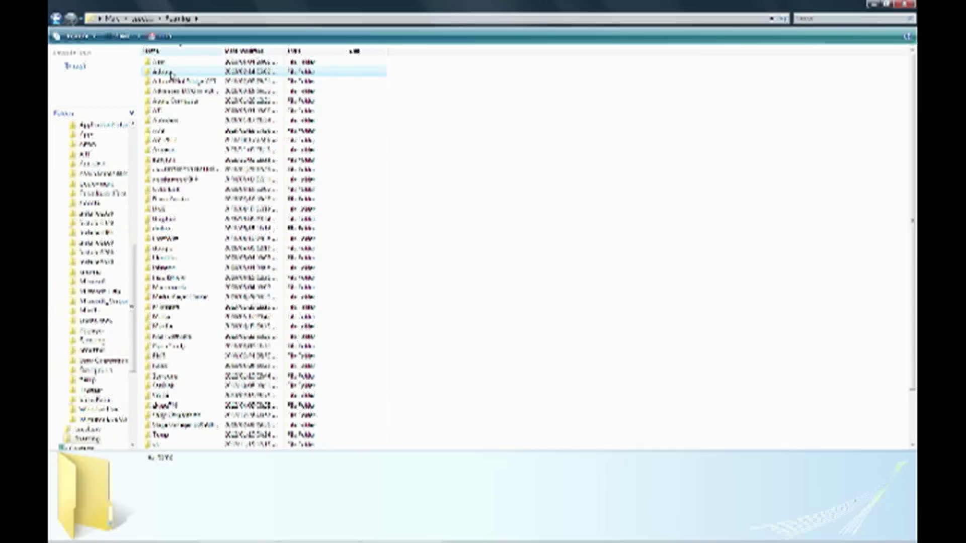
pyautogui.doubleClick(170, 73)
pyautogui.doubleClick(186, 256)
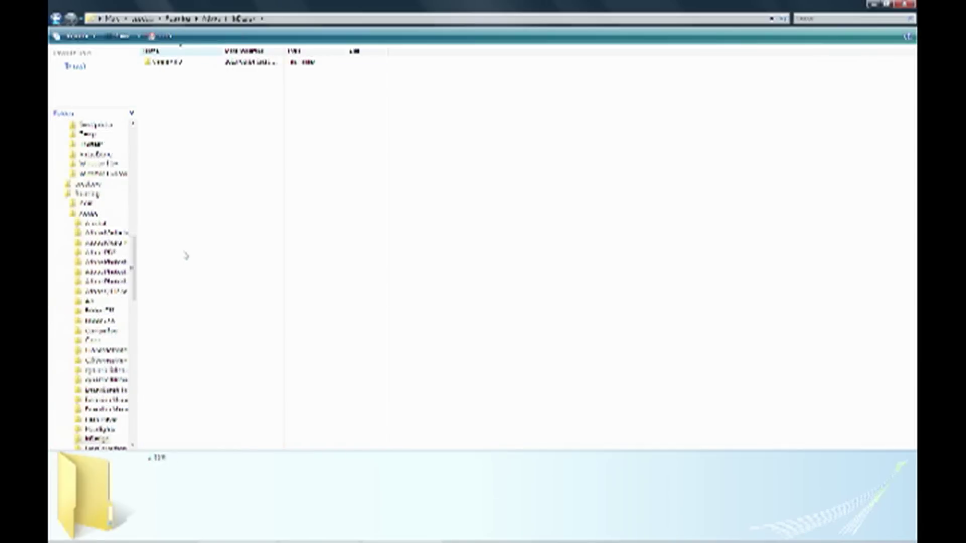
pyautogui.doubleClick(166, 61)
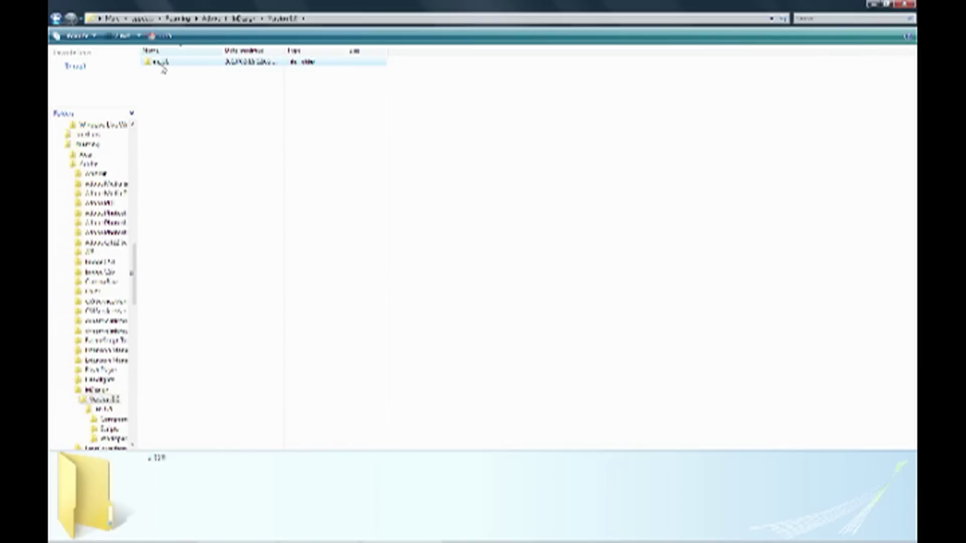
pyautogui.doubleClick(163, 63)
# Step: Delete the InDesign Defaults file and minimize Explorer to show the desktop
pyautogui.click(183, 101)
pyautogui.press('Delete')
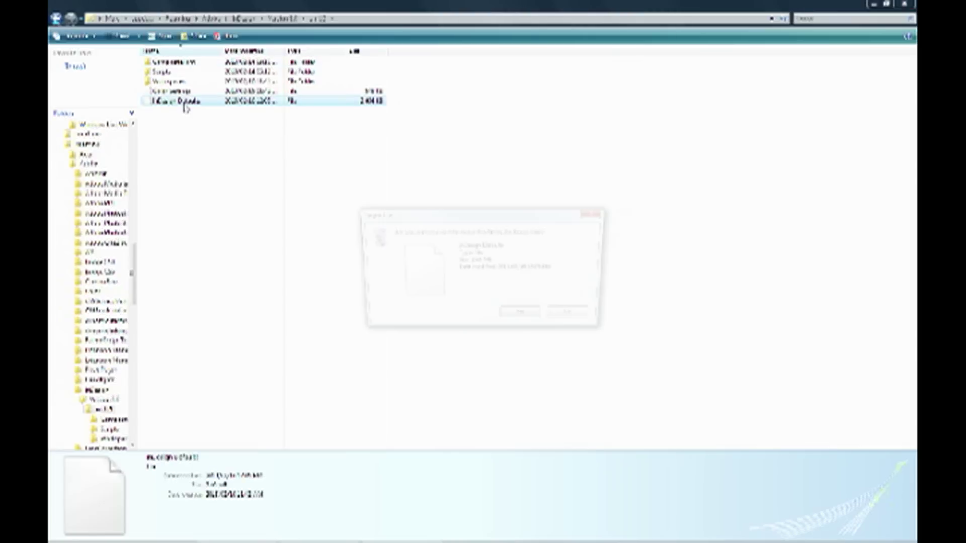
pyautogui.press('Return')
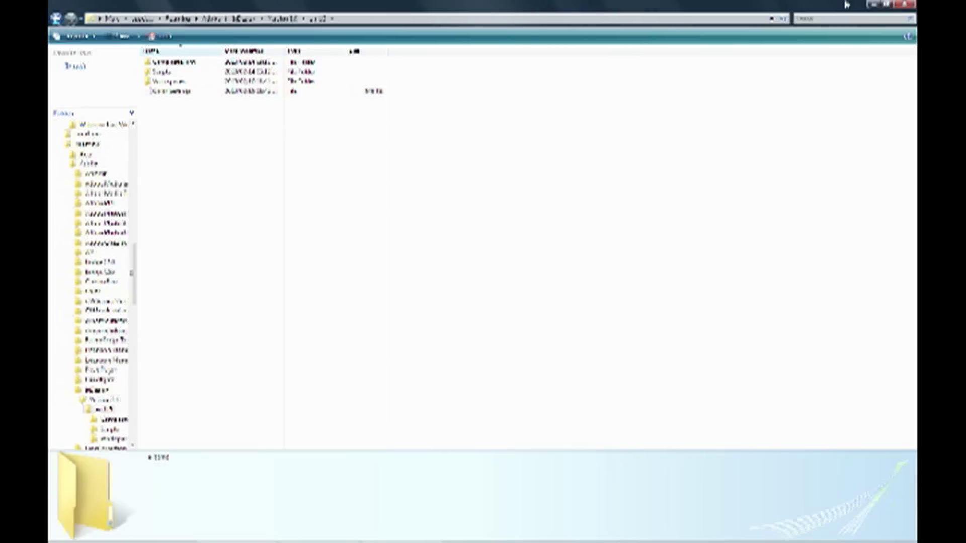
pyautogui.click(872, 5)
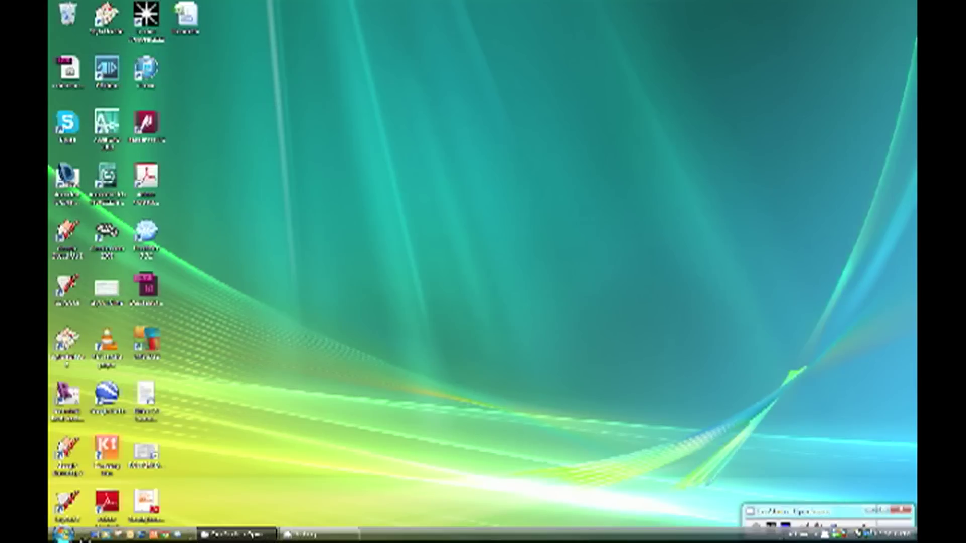
# Step: Launch InDesign from the desktop with the document and dismiss the missing links warning
pyautogui.click(157, 302)
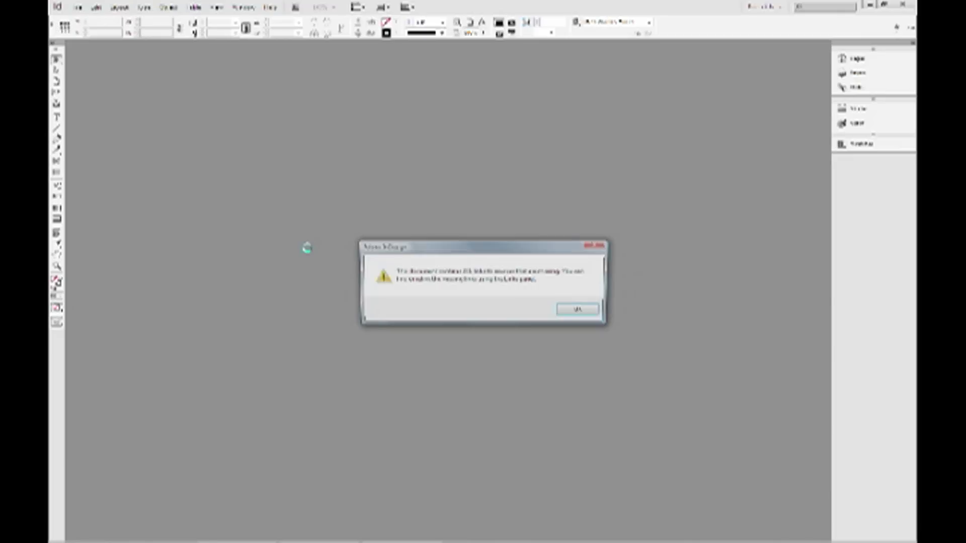
pyautogui.click(577, 312)
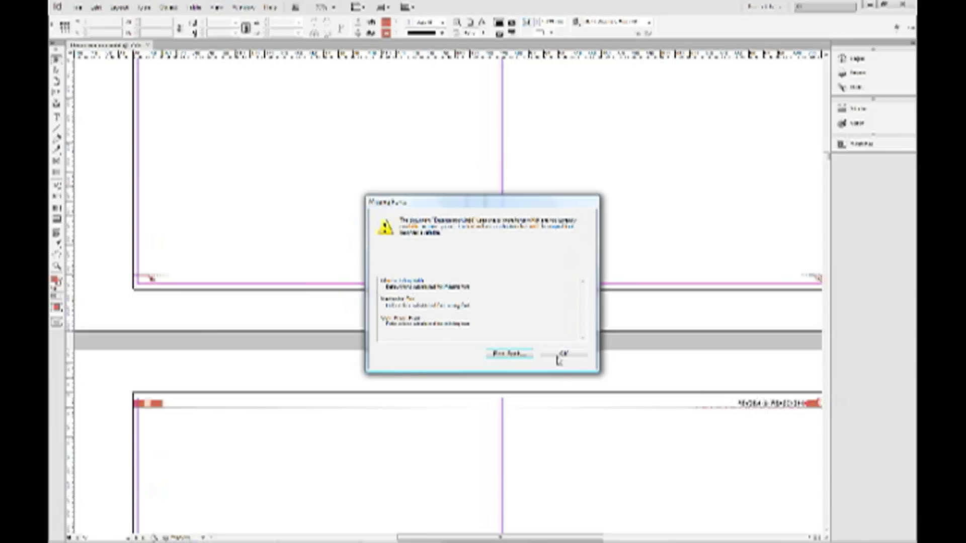
# Step: Close the Missing Fonts alert, pick the Pen tool, and zoom out to whole spreads
pyautogui.click(560, 356)
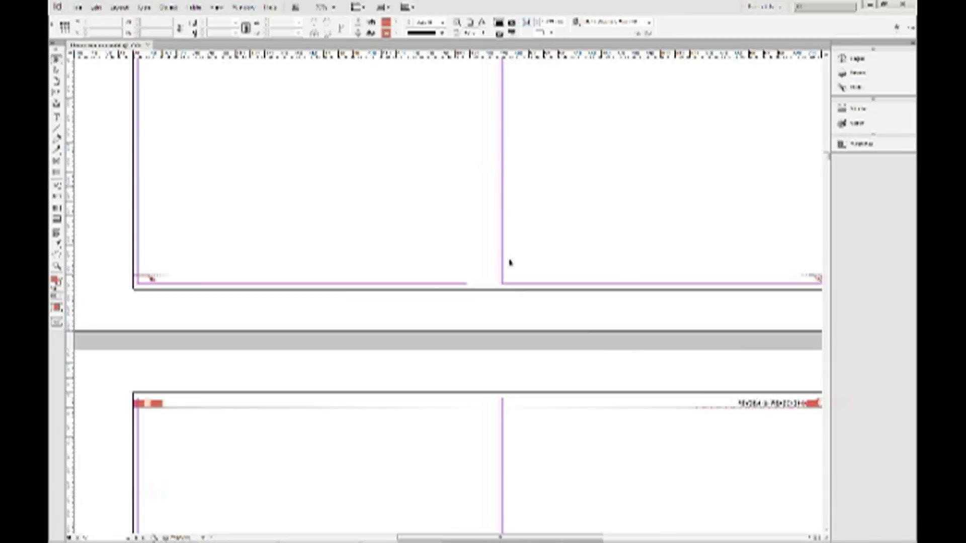
pyautogui.press('p')
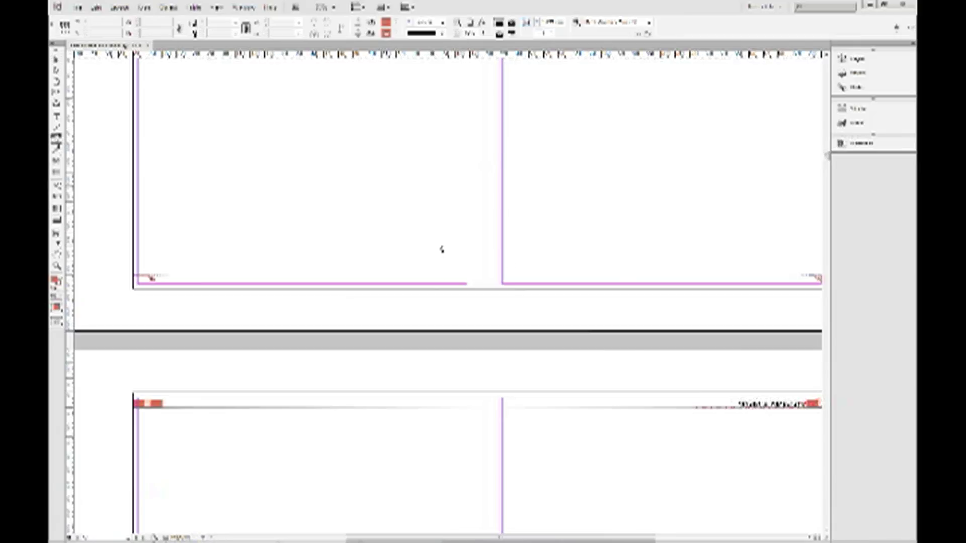
pyautogui.hotkey('ctrl', '-')
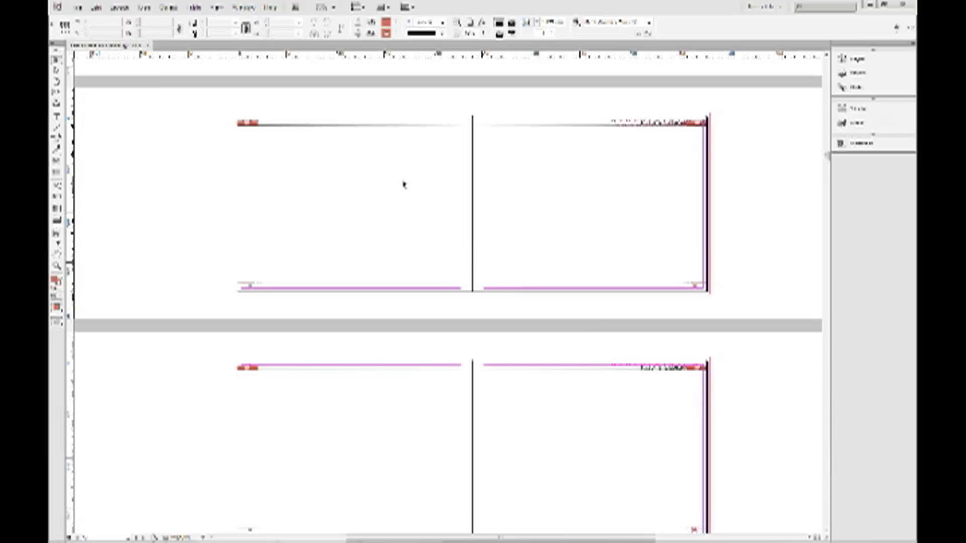
# Step: Scroll down the recovered spreads to check the timeline, photo strip and step-by-step illustrations
pyautogui.scroll(-5, 404, 184)
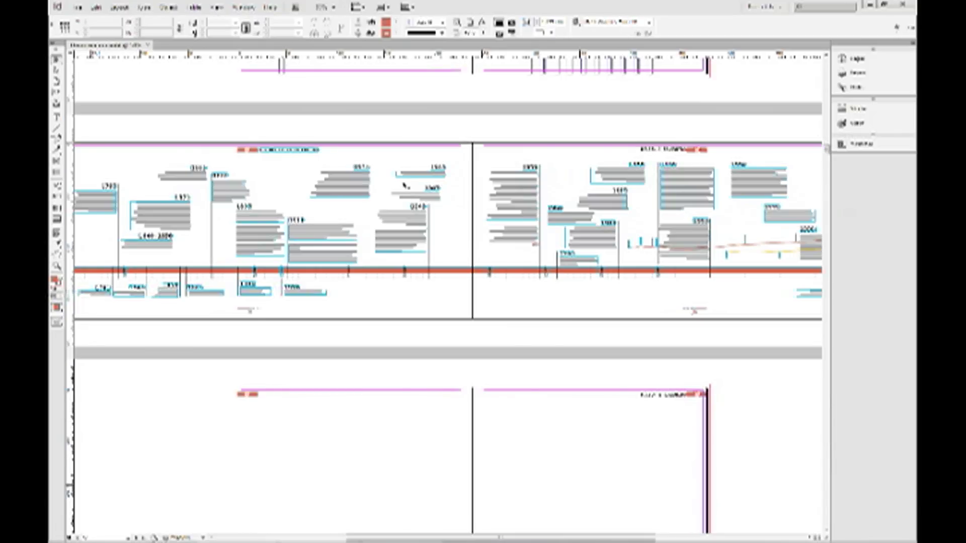
pyautogui.scroll(-6, 404, 185)
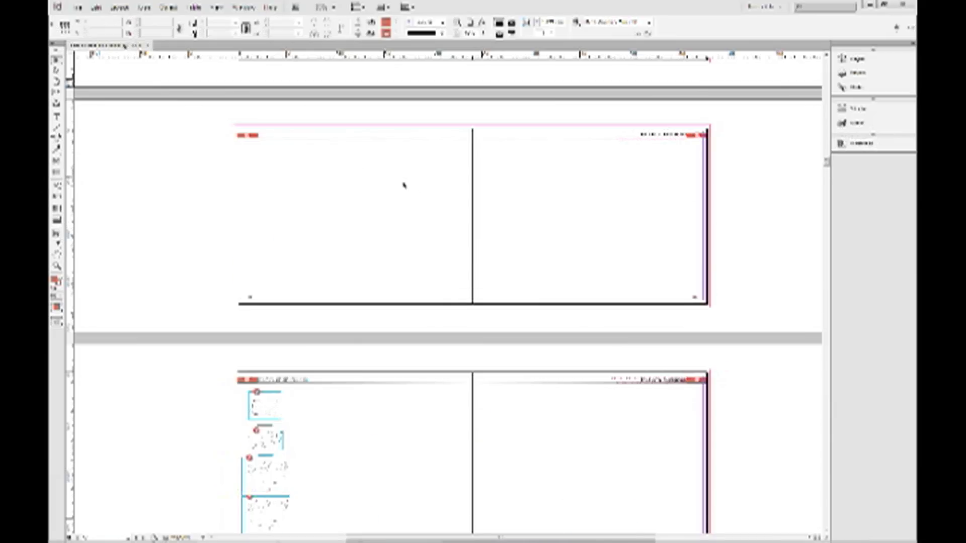
pyautogui.scroll(-5, 403, 185)
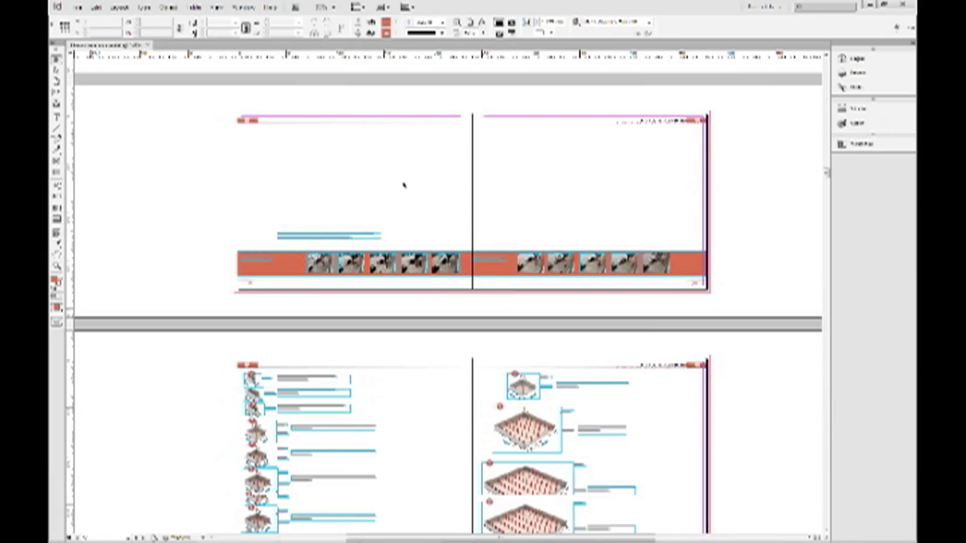